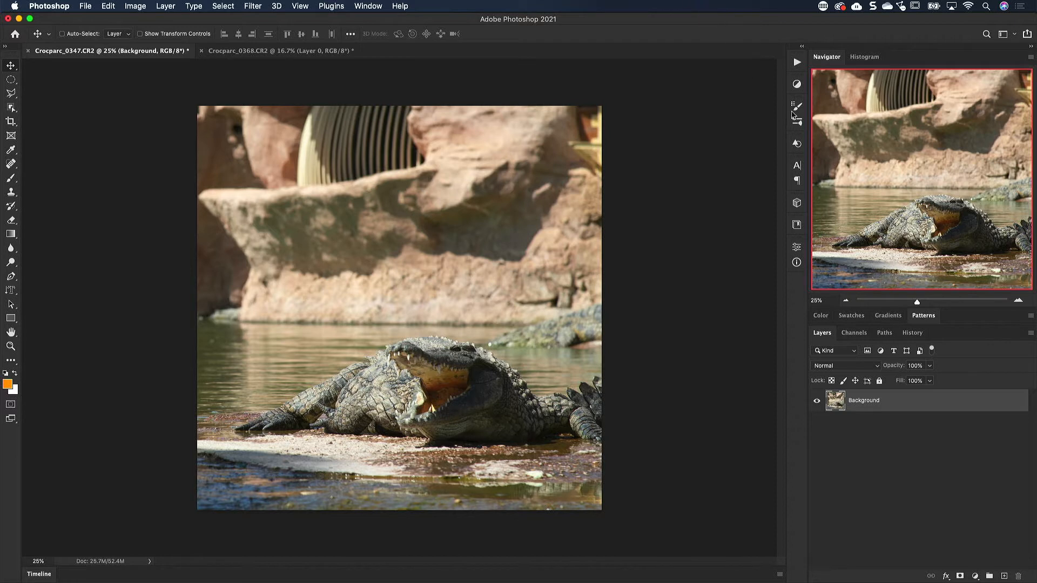
# Step: Apply the Auto Color correction directly to the Background layer of the crocodile photo
pyautogui.click(801, 85)
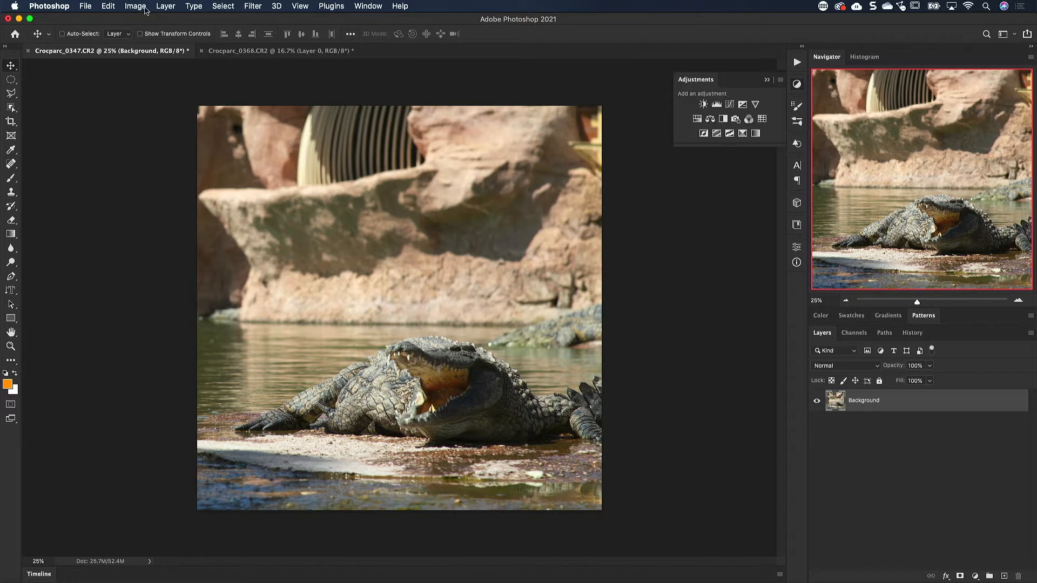
pyautogui.click(143, 8)
pyautogui.moveTo(150, 36)
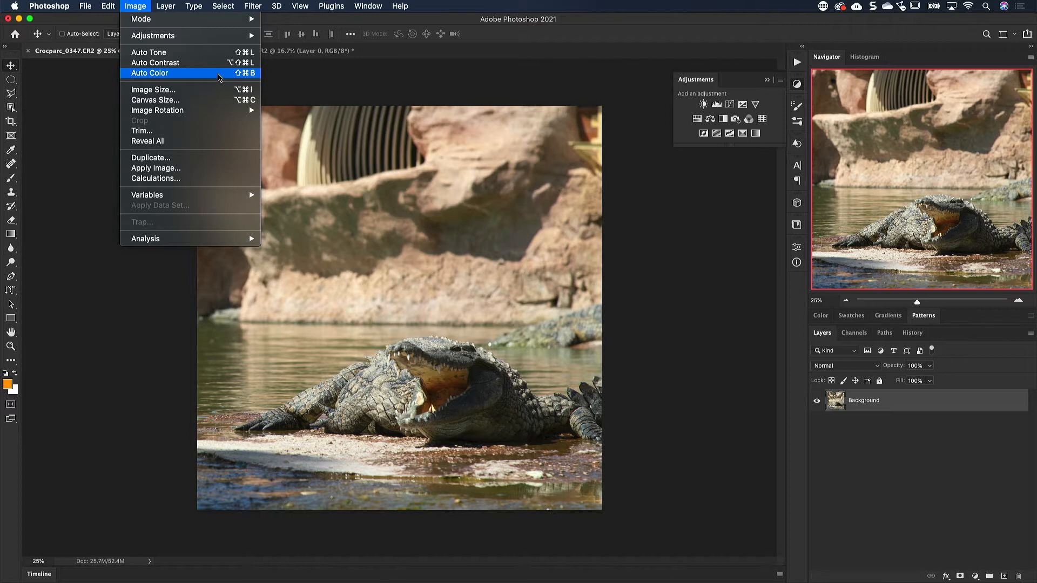
pyautogui.click(220, 75)
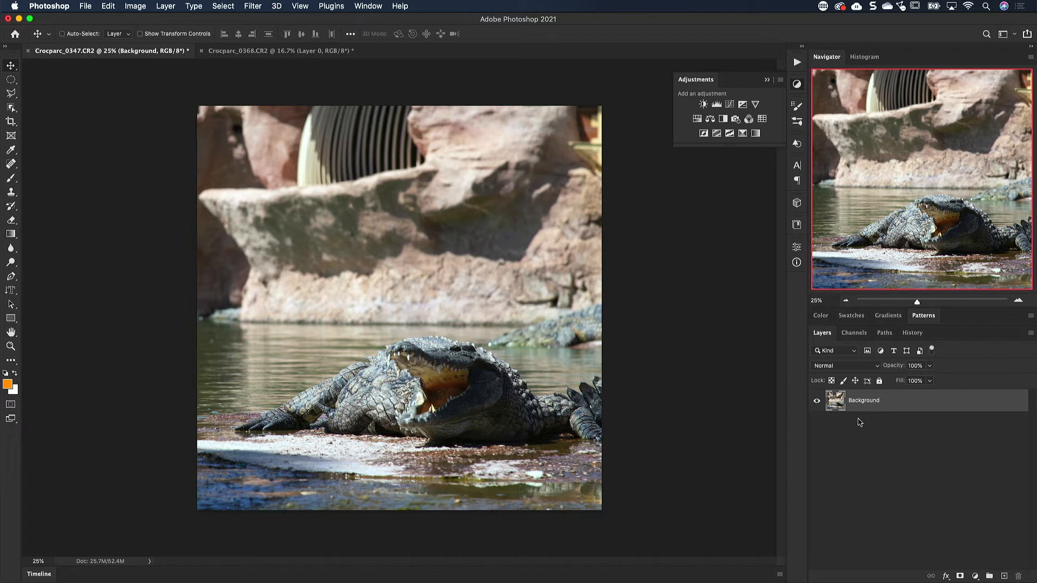
# Step: Open Fade for the Auto Color correction and try Overlay mode with different opacities
pyautogui.click(260, 6)
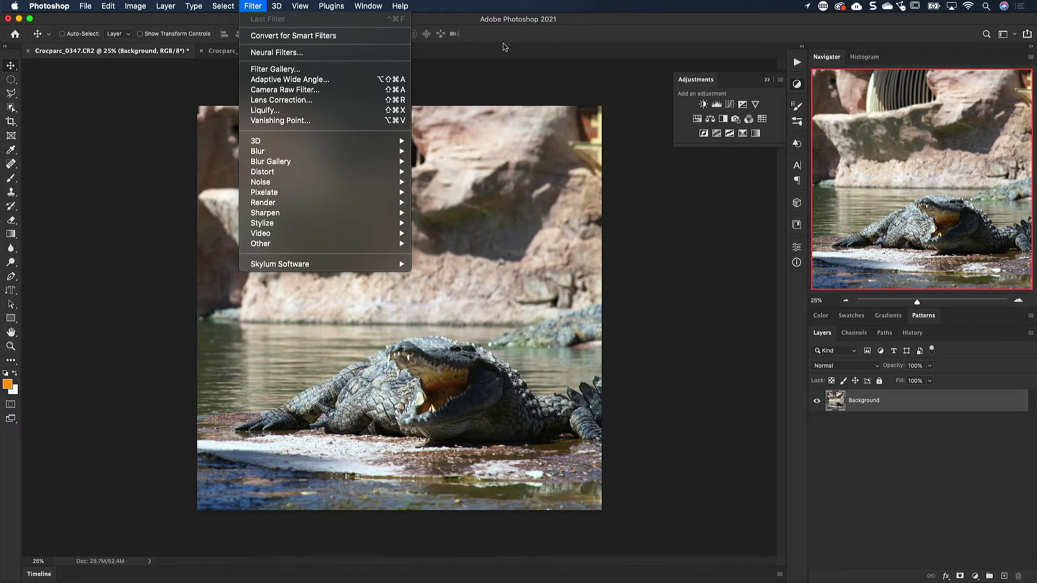
pyautogui.click(563, 41)
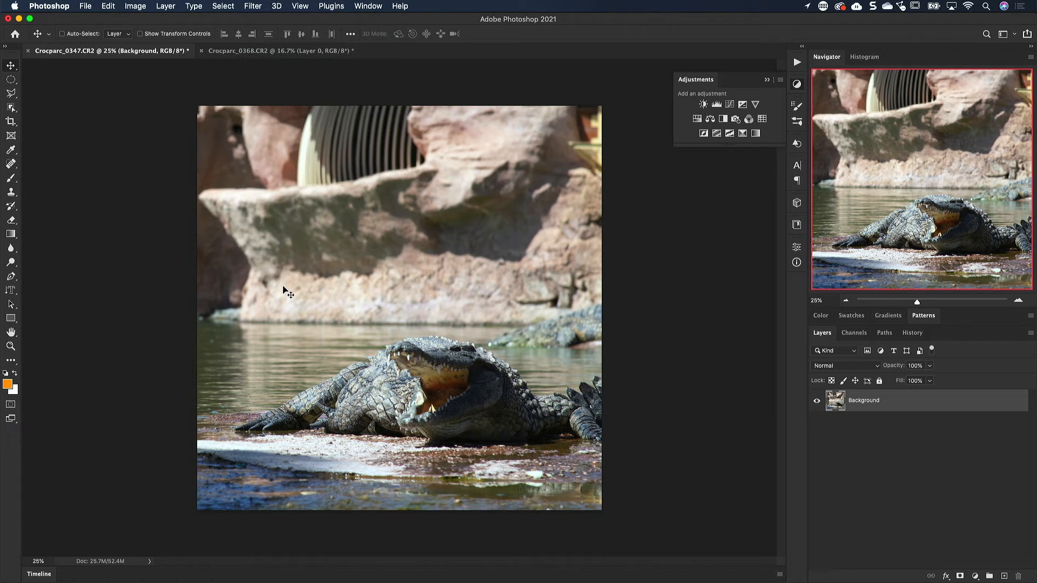
pyautogui.press('super+shift+f')
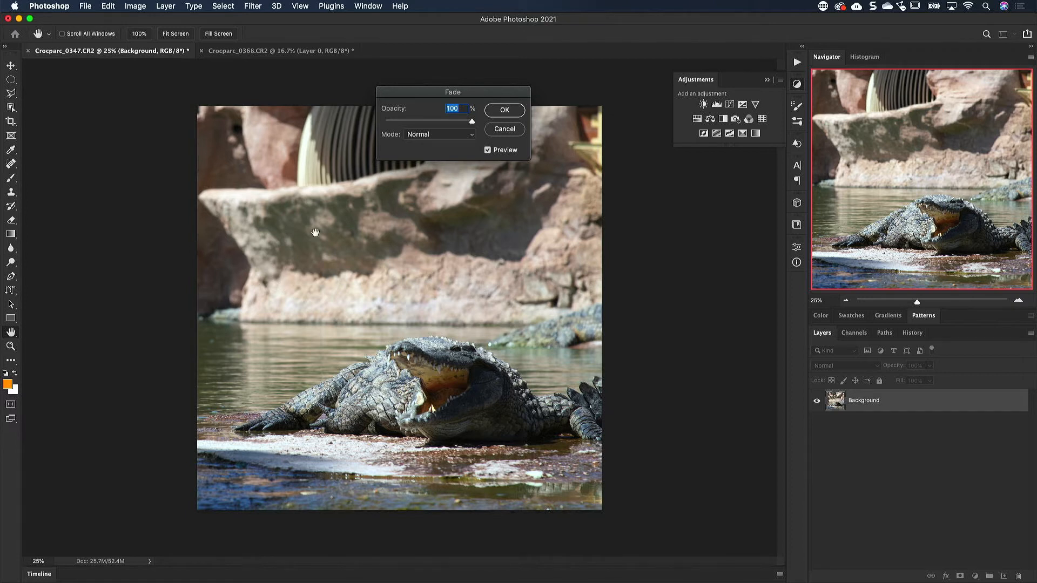
pyautogui.moveTo(470, 126)
pyautogui.mouseDown()
pyautogui.moveTo(374, 126)
pyautogui.moveTo(481, 125)
pyautogui.mouseUp()
pyautogui.click(472, 137)
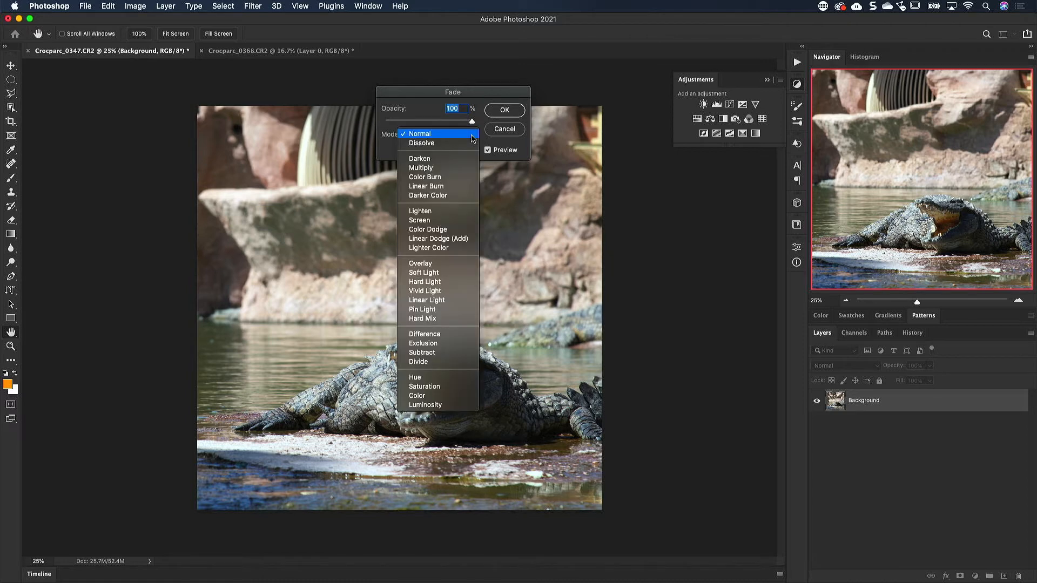
pyautogui.click(463, 264)
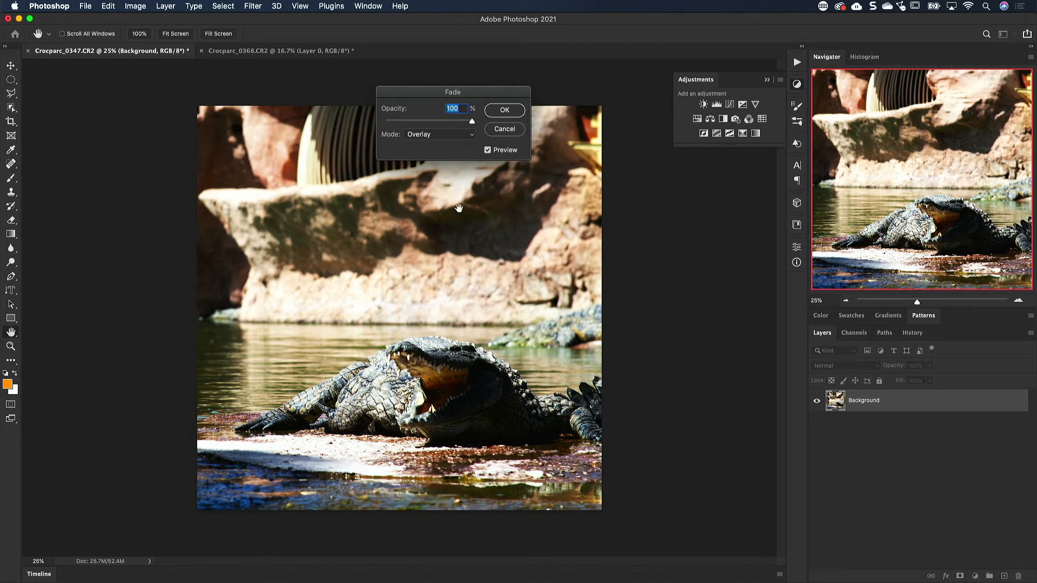
pyautogui.moveTo(472, 121)
pyautogui.mouseDown()
pyautogui.moveTo(430, 124)
pyautogui.moveTo(472, 121)
pyautogui.mouseUp()
# Step: Try Saturation mode for the fade, and set the mode back to Normal
pyautogui.click(471, 139)
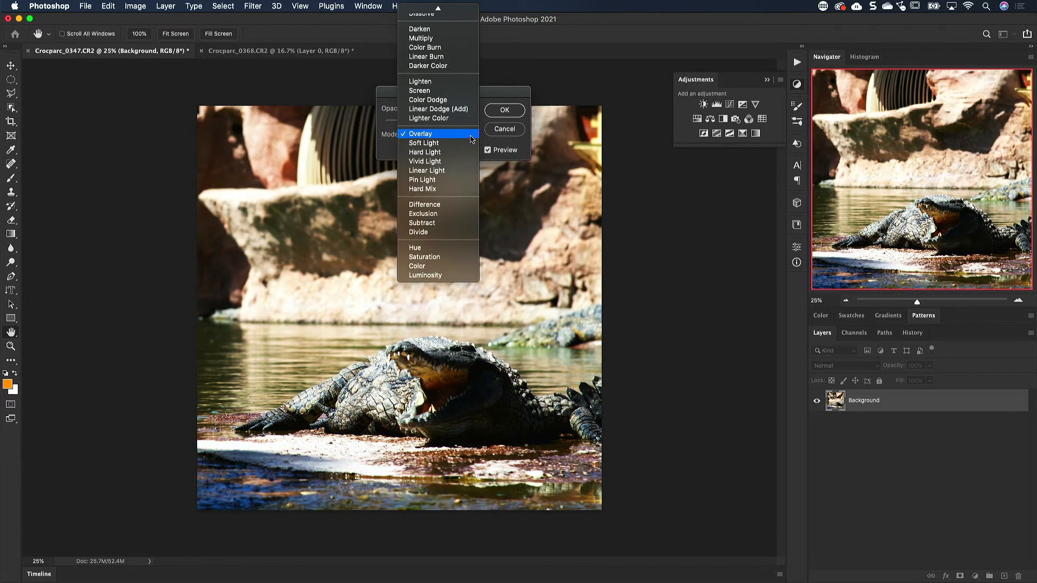
pyautogui.click(441, 257)
pyautogui.click(471, 136)
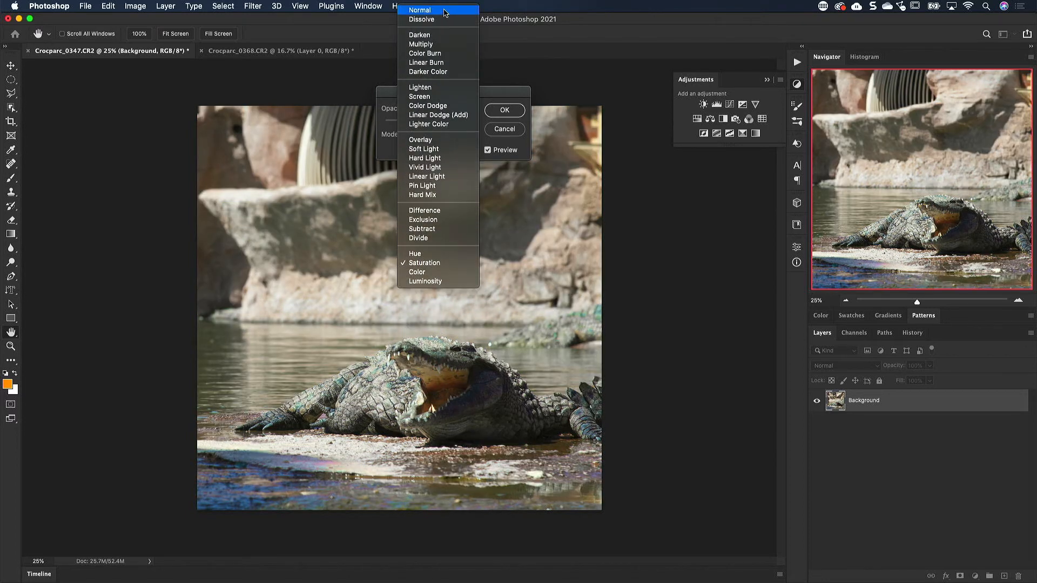
pyautogui.click(445, 11)
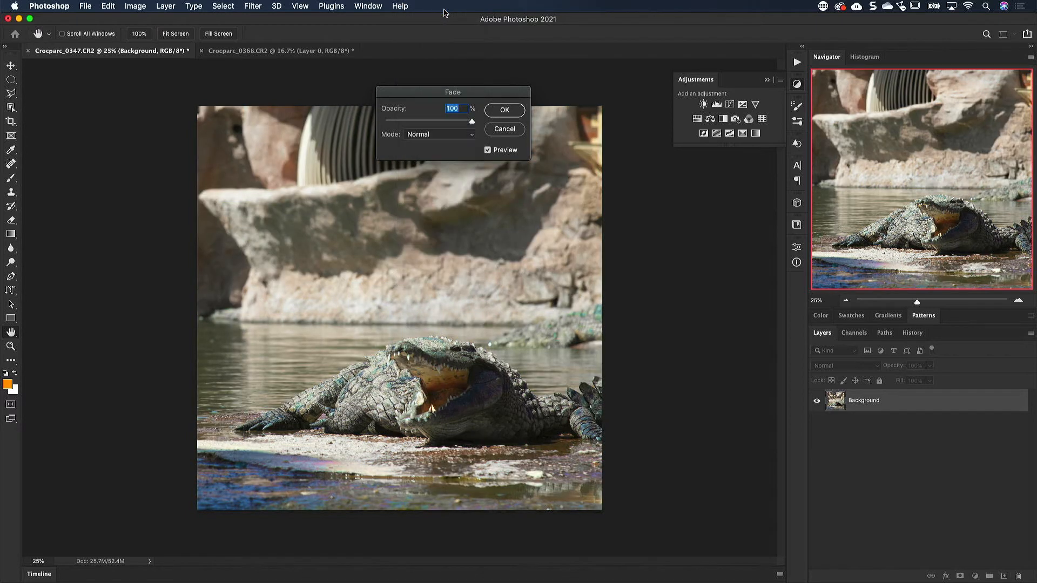
# Step: Try the Linear Burn and Multiply modes at varying opacity for the fade, and cancel the Fade without applying it
pyautogui.click(458, 134)
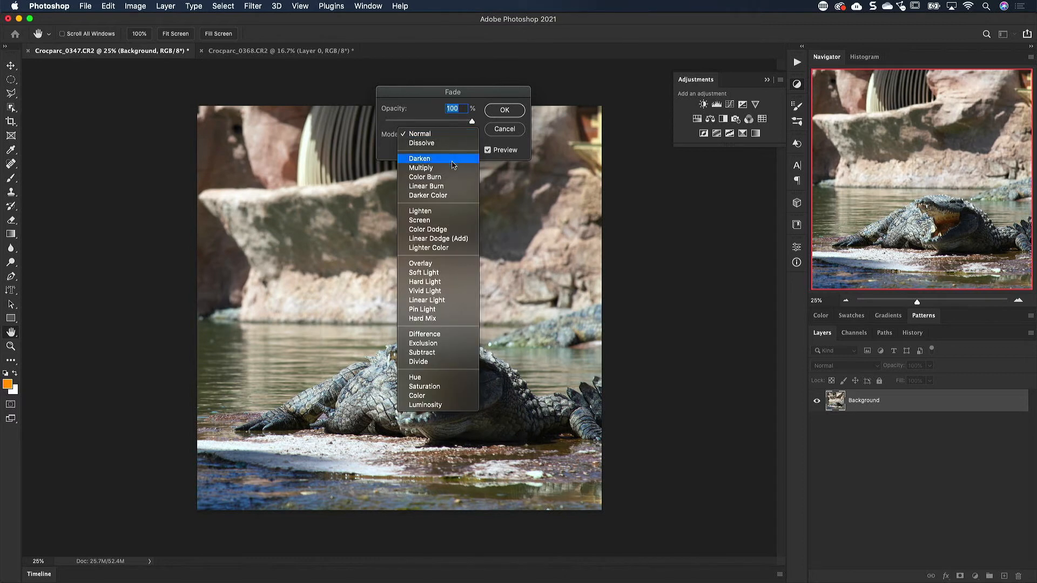
pyautogui.click(452, 186)
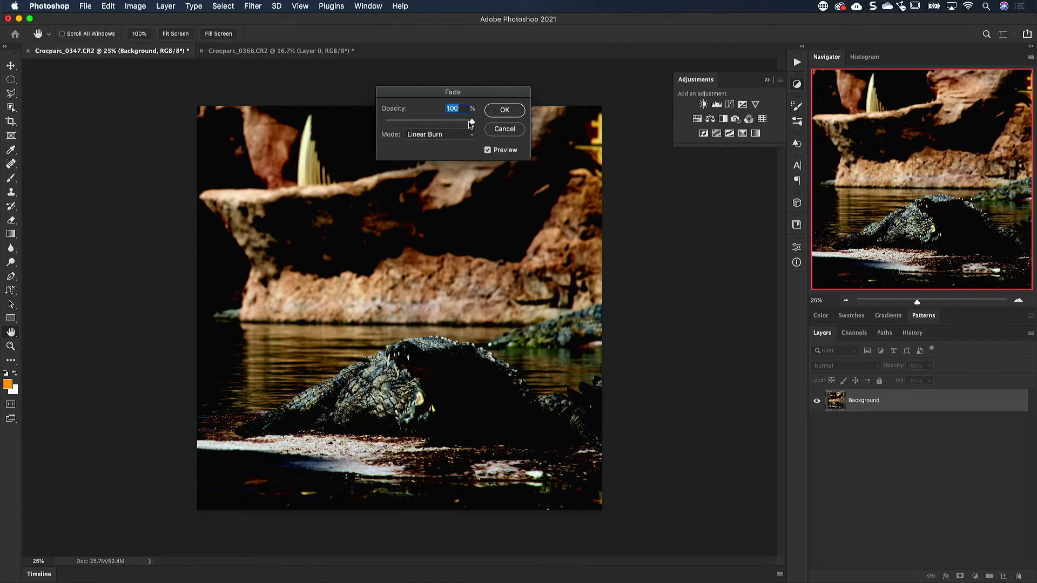
pyautogui.moveTo(471, 123); pyautogui.dragTo(498, 125)
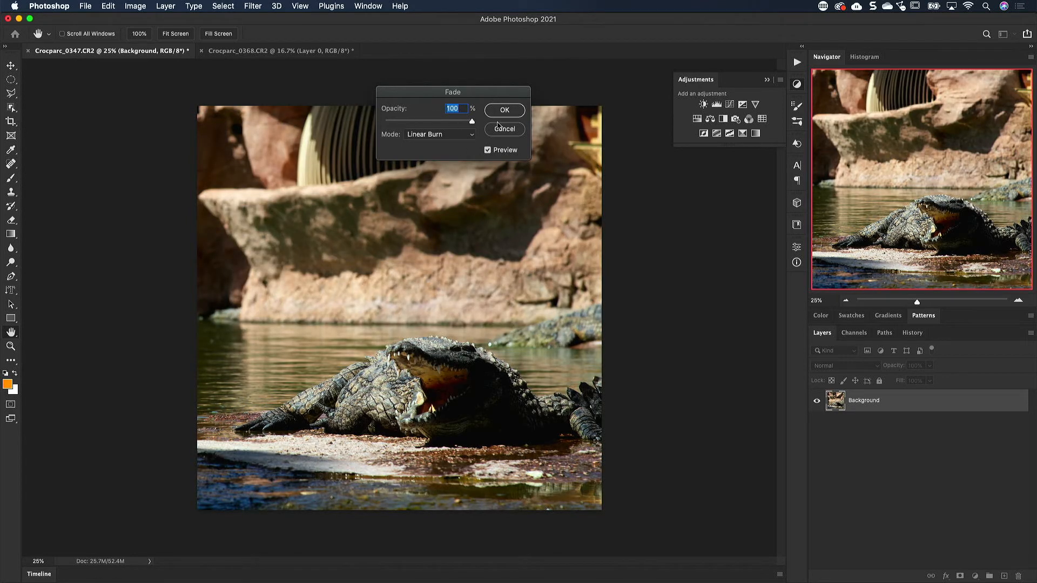
pyautogui.click(472, 135)
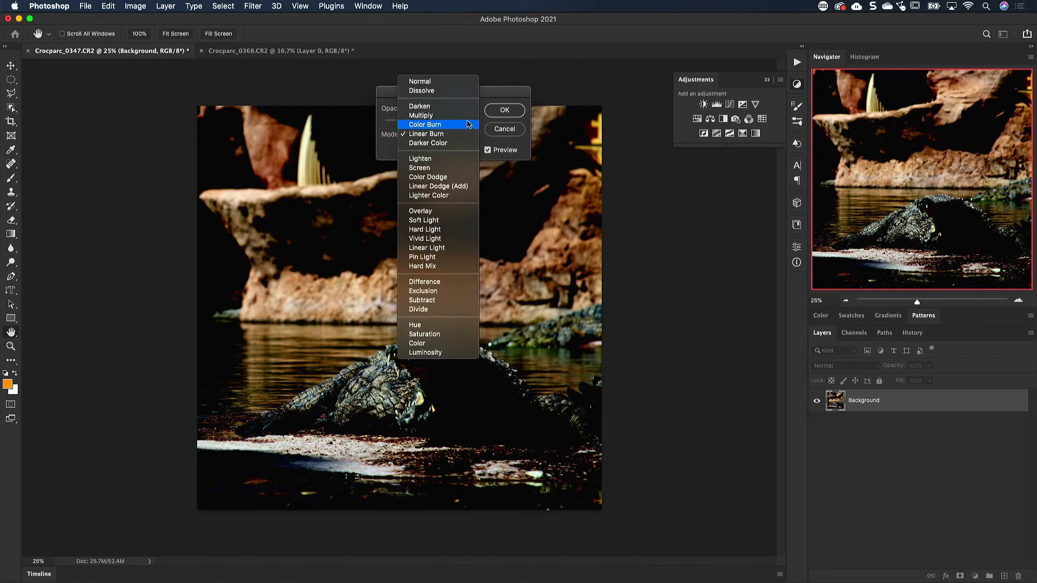
pyautogui.click(468, 115)
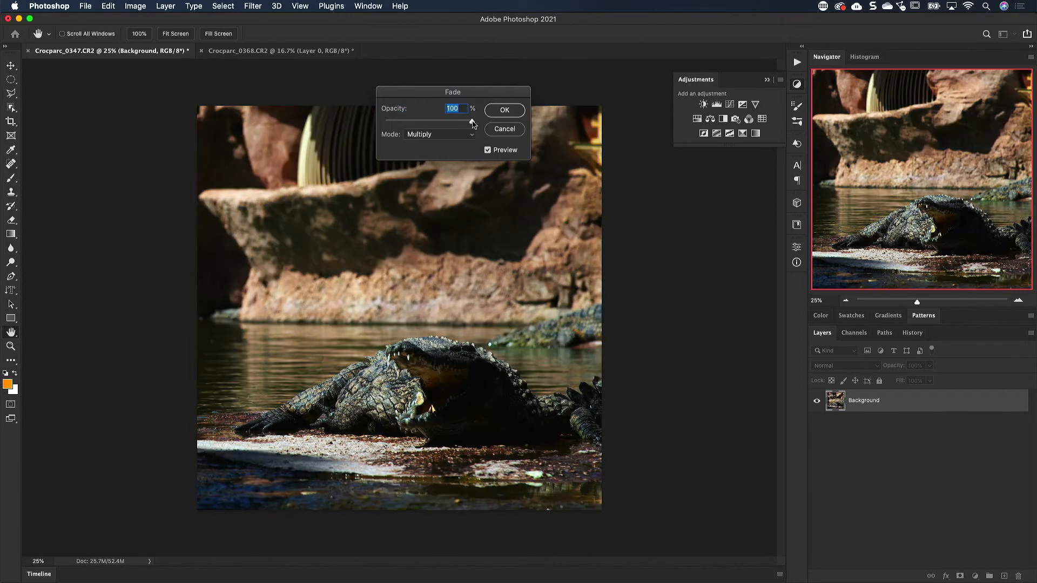
pyautogui.moveTo(472, 124)
pyautogui.mouseDown()
pyautogui.moveTo(423, 125)
pyautogui.moveTo(471, 123)
pyautogui.mouseUp()
pyautogui.click(472, 136)
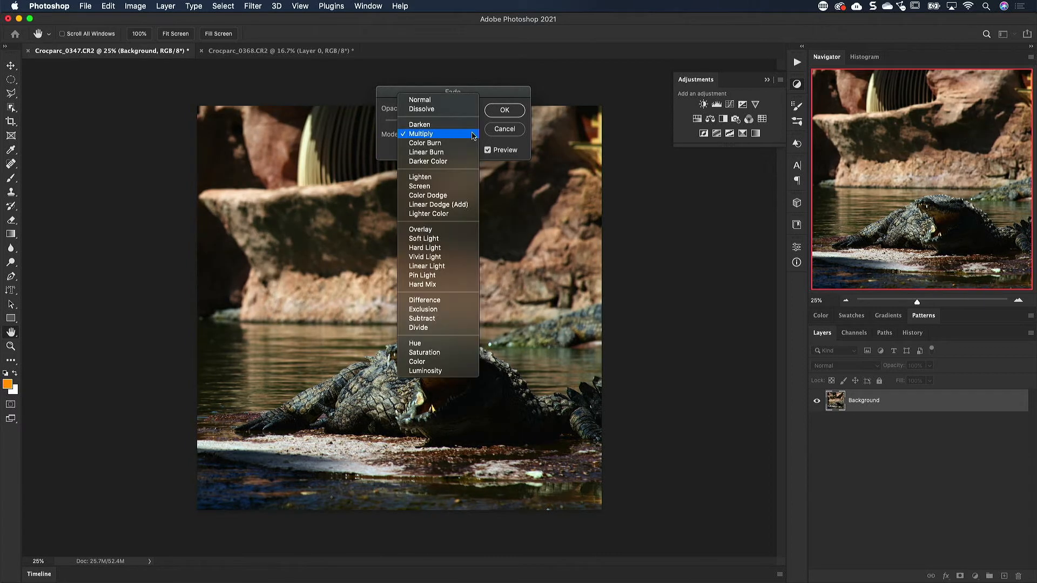
pyautogui.click(436, 101)
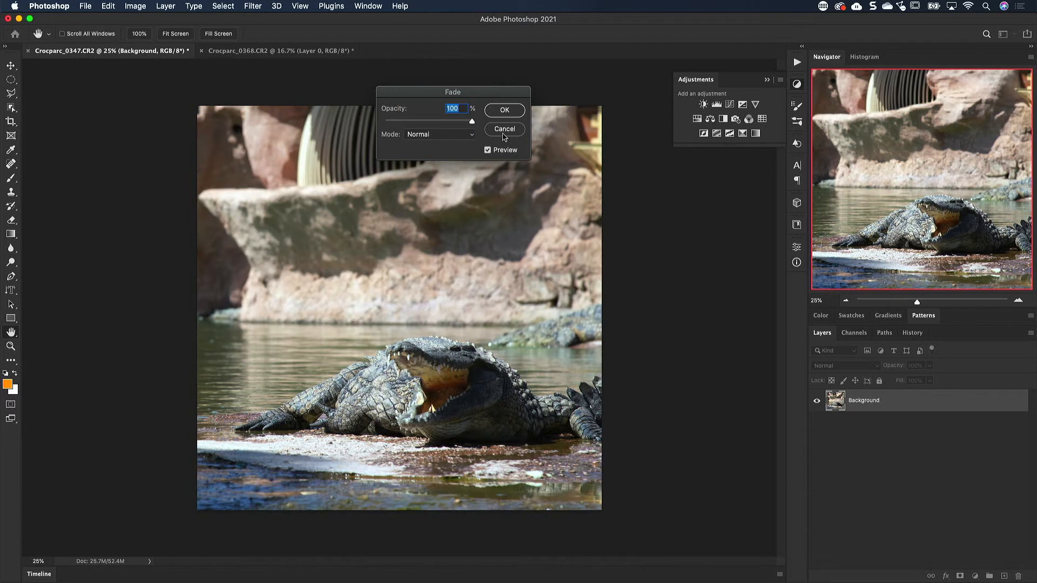
pyautogui.click(504, 132)
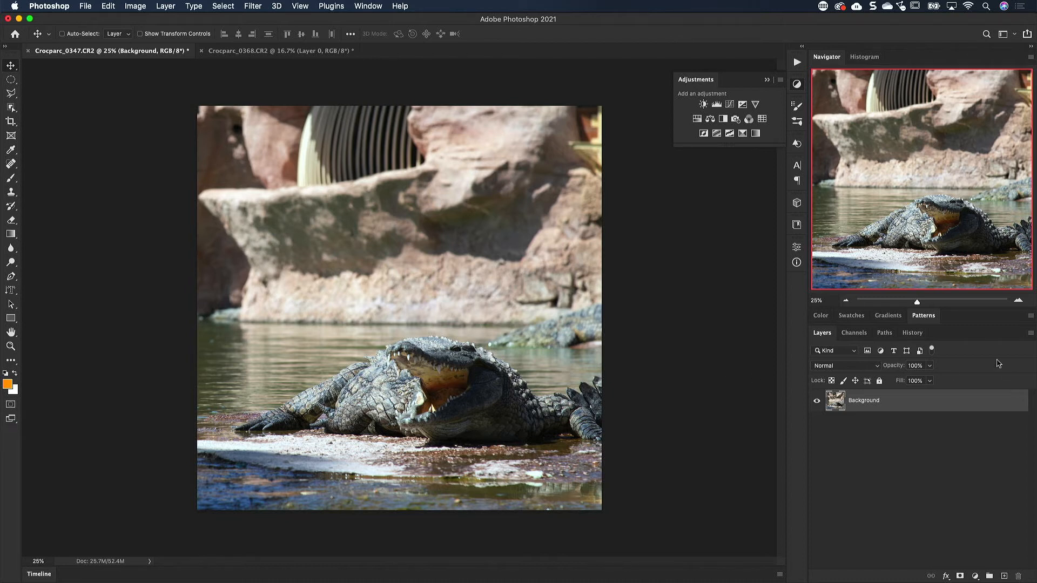
# Step: Revert the photo to the history state just before the last Auto Color
pyautogui.click(903, 333)
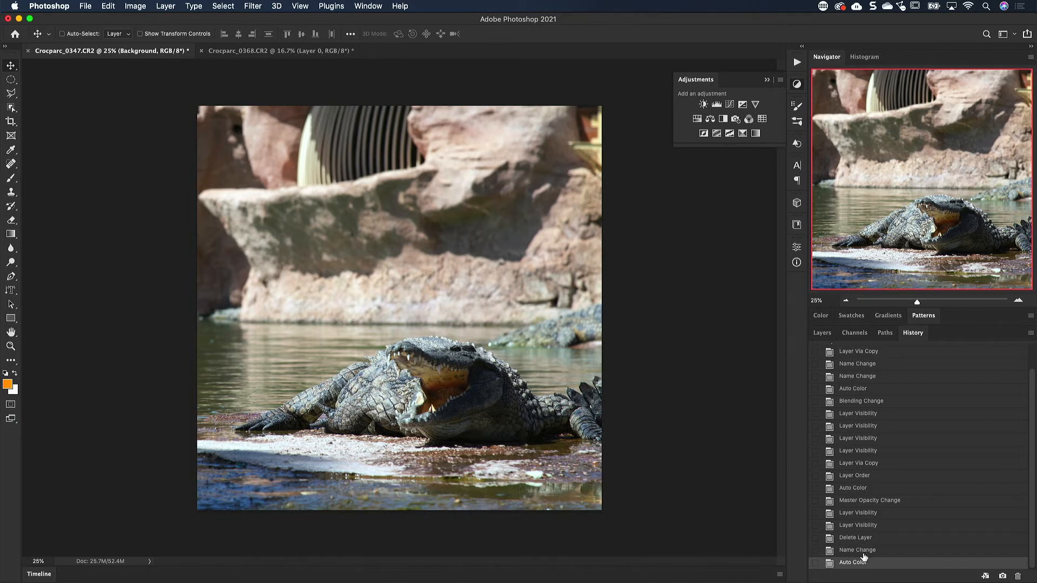
pyautogui.click(861, 553)
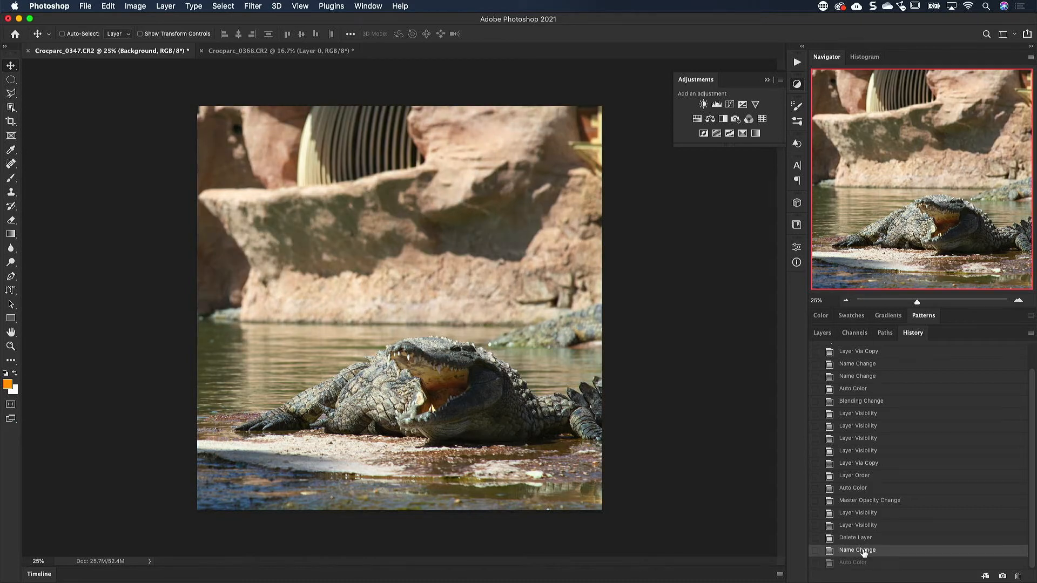
pyautogui.click(822, 333)
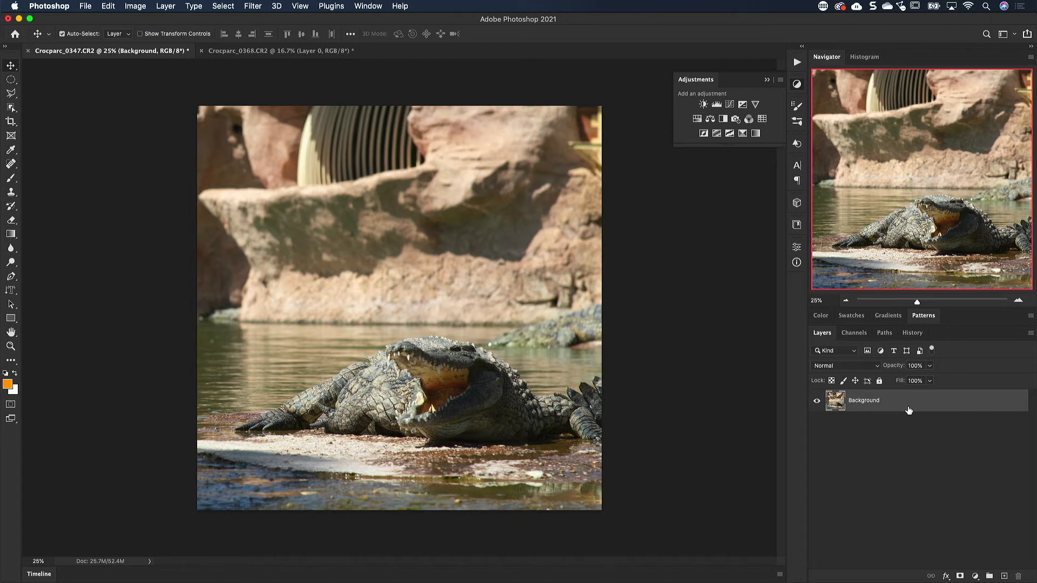
# Step: Duplicate the Background layer and apply Auto Color to the copy
pyautogui.press('super+j')
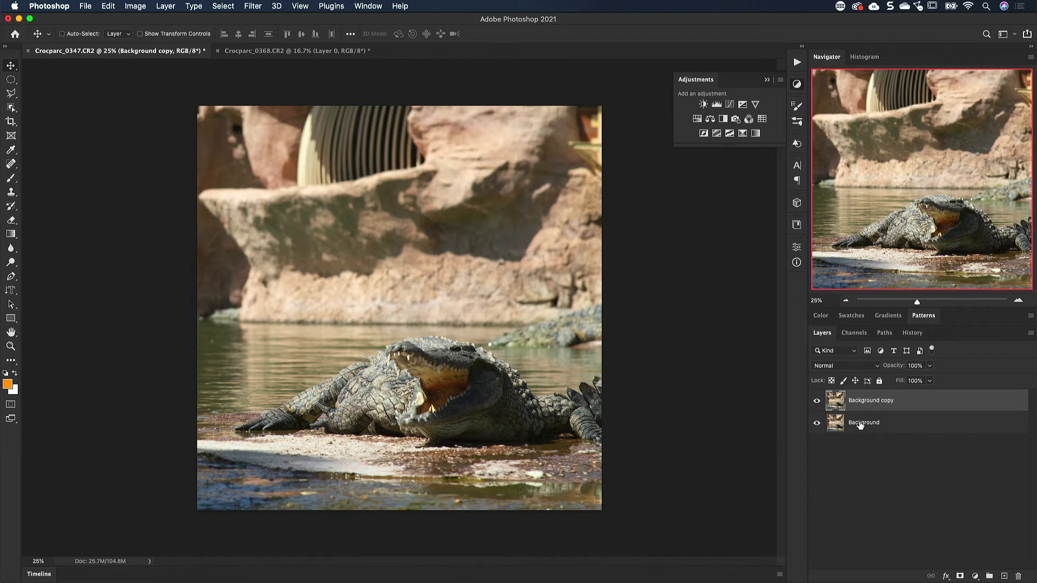
pyautogui.click(116, 7)
pyautogui.moveTo(135, 6)
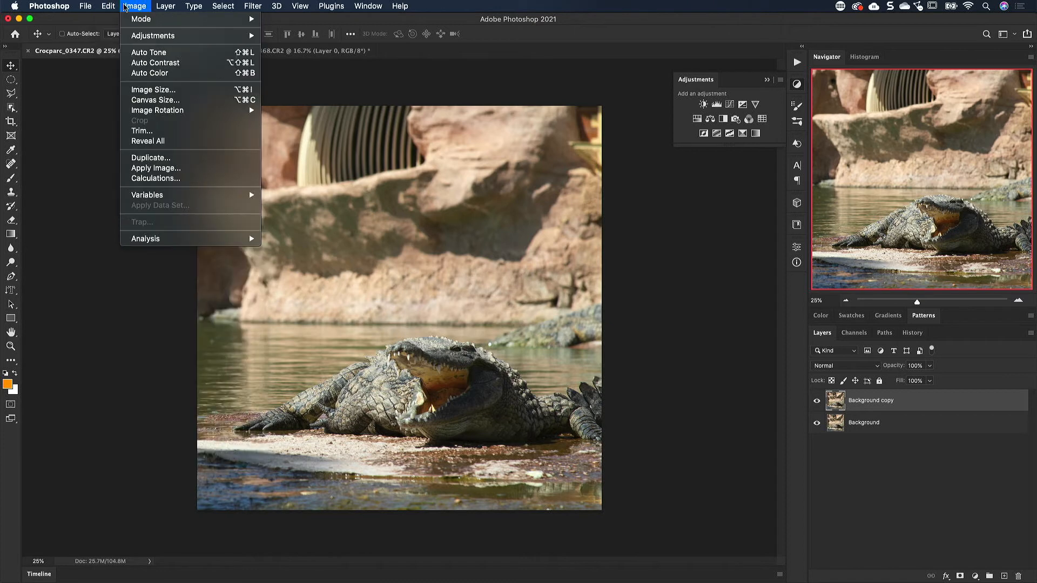
pyautogui.click(151, 74)
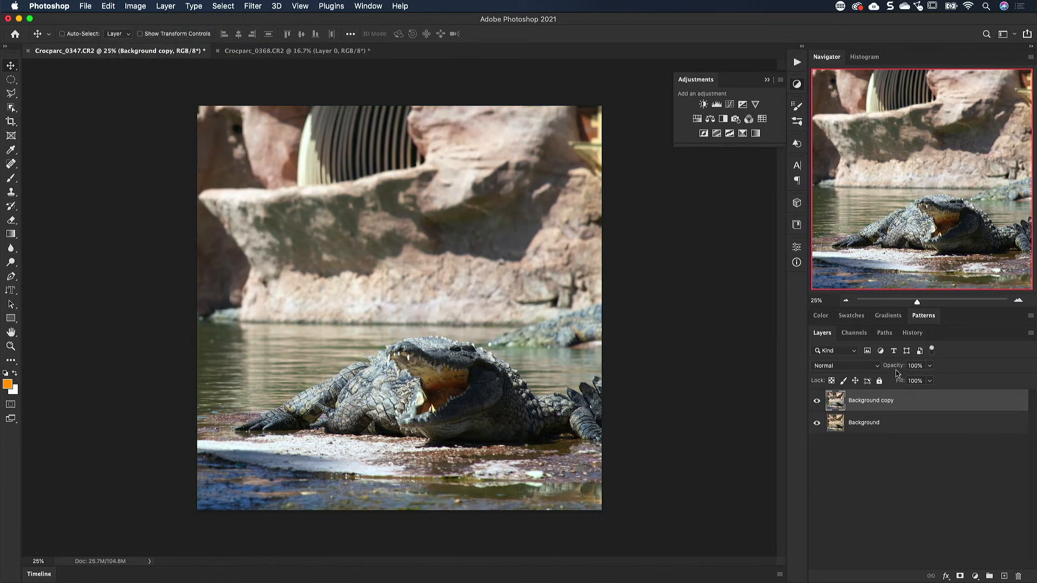
# Step: Try Overlay blending and varying opacities on the Background copy layer, and restore it to Normal at 100%
pyautogui.moveTo(892, 367); pyautogui.dragTo(942, 362)
pyautogui.click(859, 367)
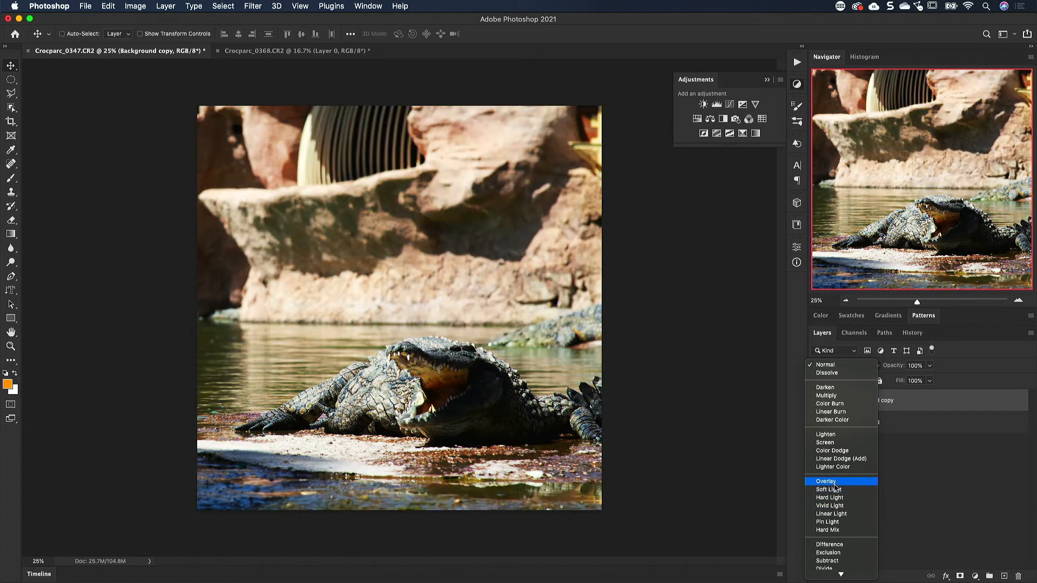
pyautogui.click(825, 481)
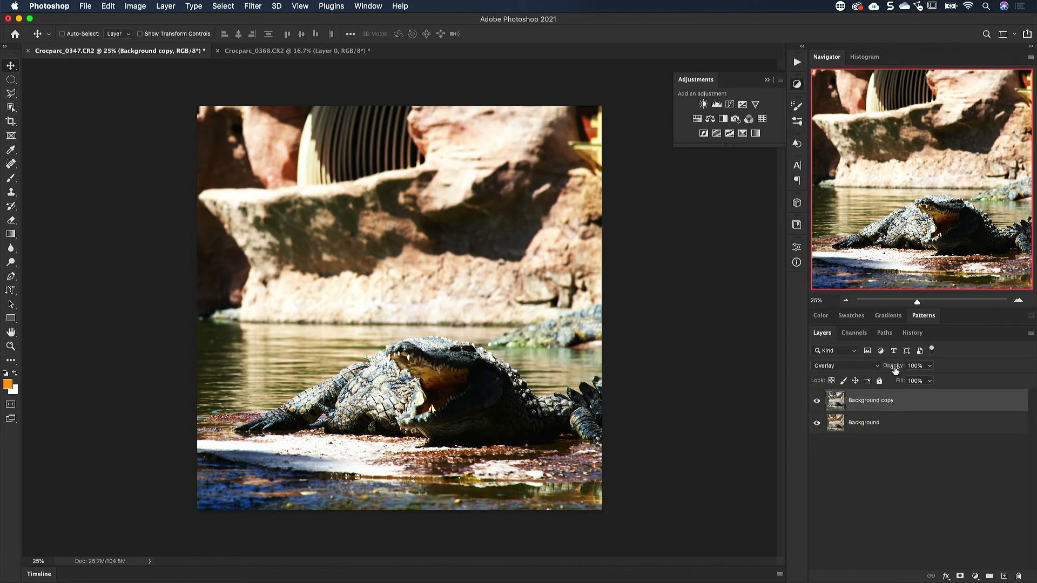
pyautogui.moveTo(894, 366); pyautogui.dragTo(957, 362)
pyautogui.click(858, 366)
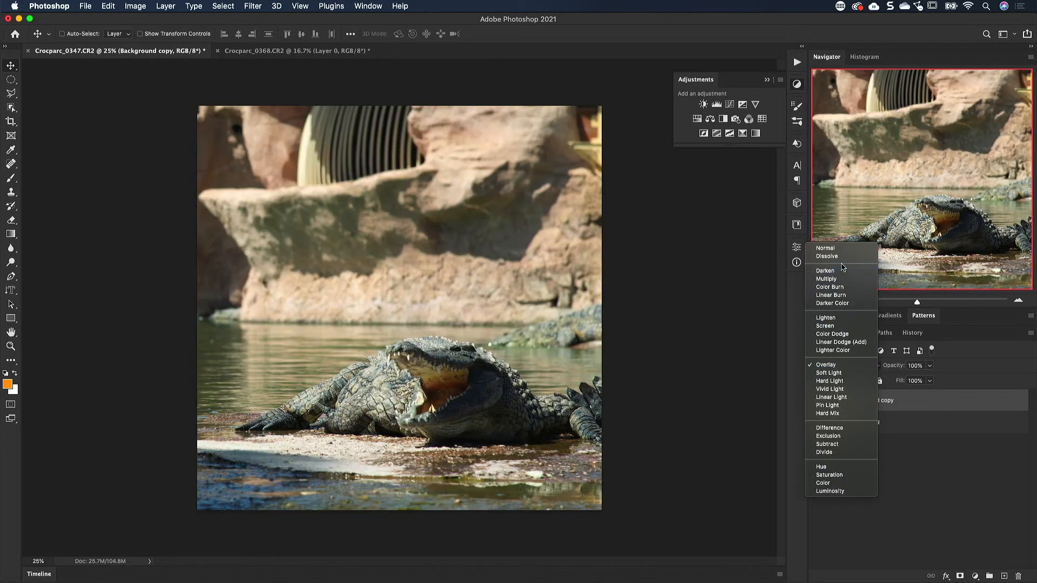
pyautogui.press('Escape')
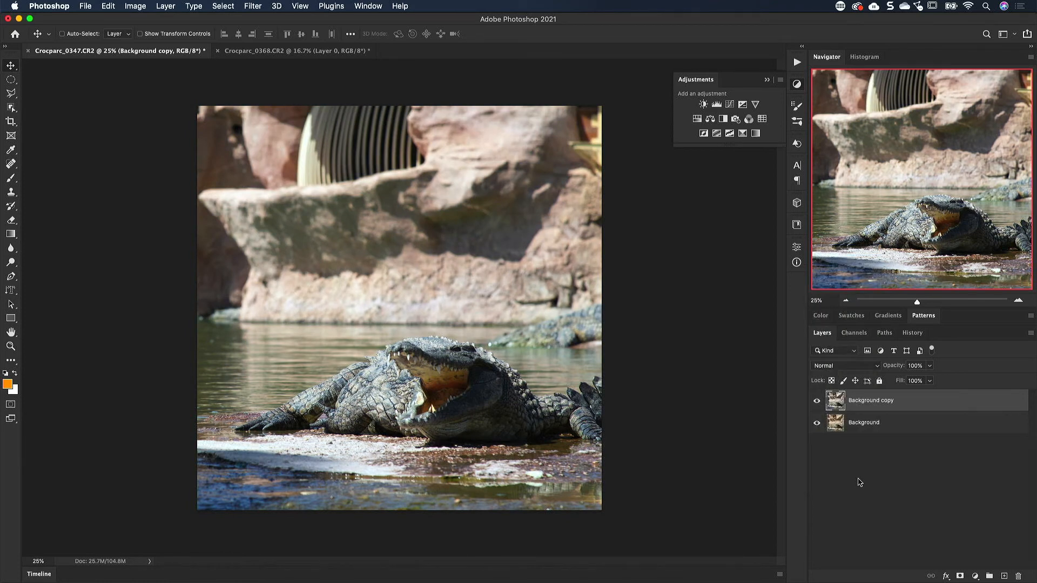
# Step: In the Crocparc_0368.CR2 document, duplicate Layer 0 and apply Auto Tone to the copy
pyautogui.click(256, 52)
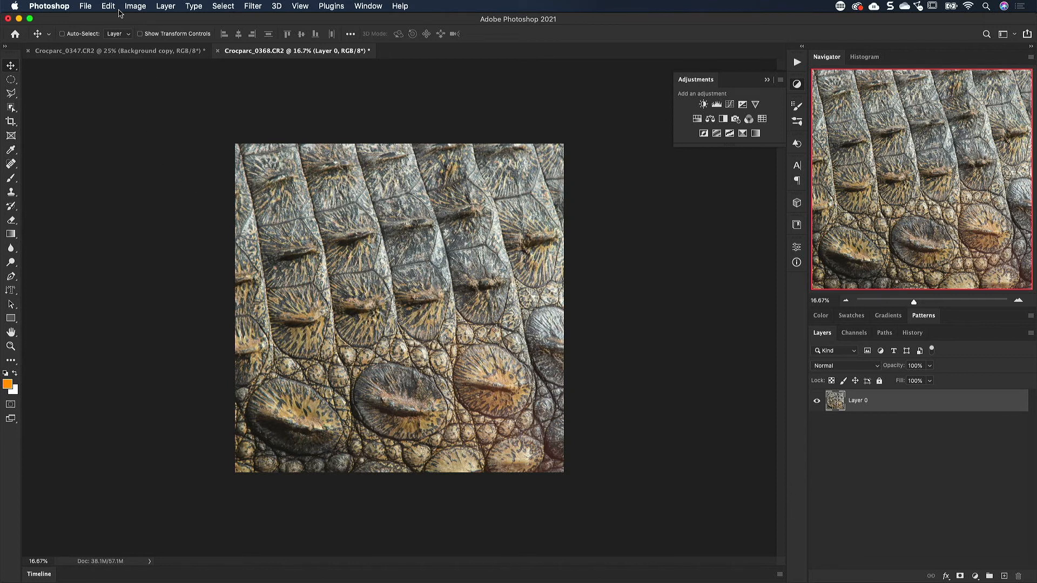
pyautogui.click(136, 7)
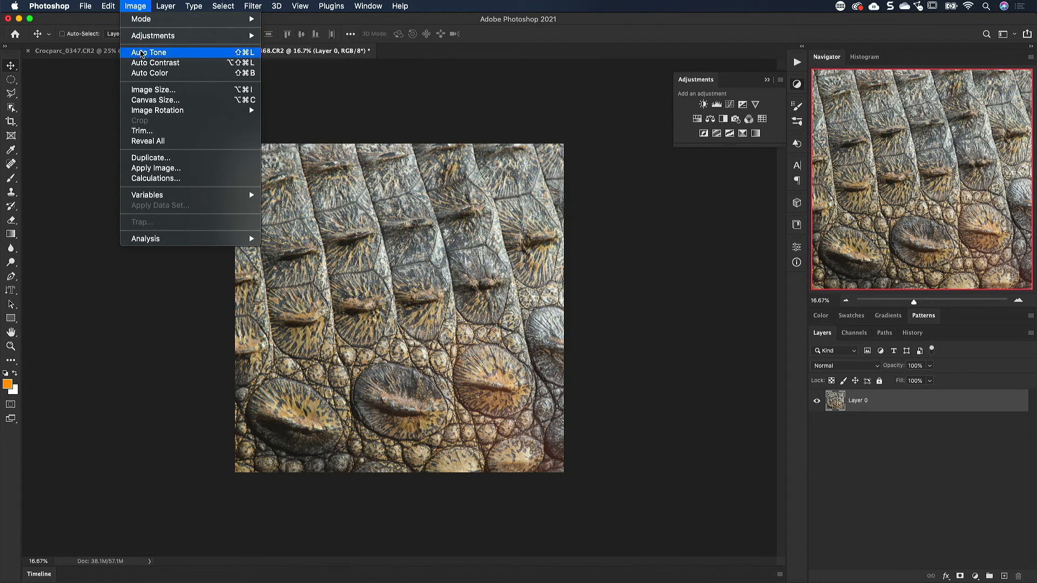
pyautogui.click(141, 52)
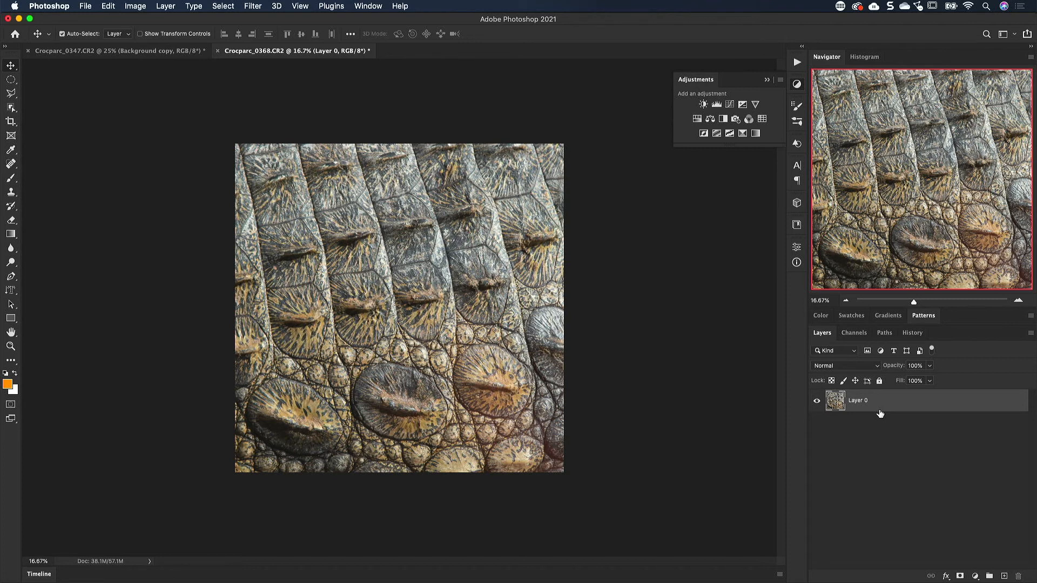
pyautogui.press('super+j')
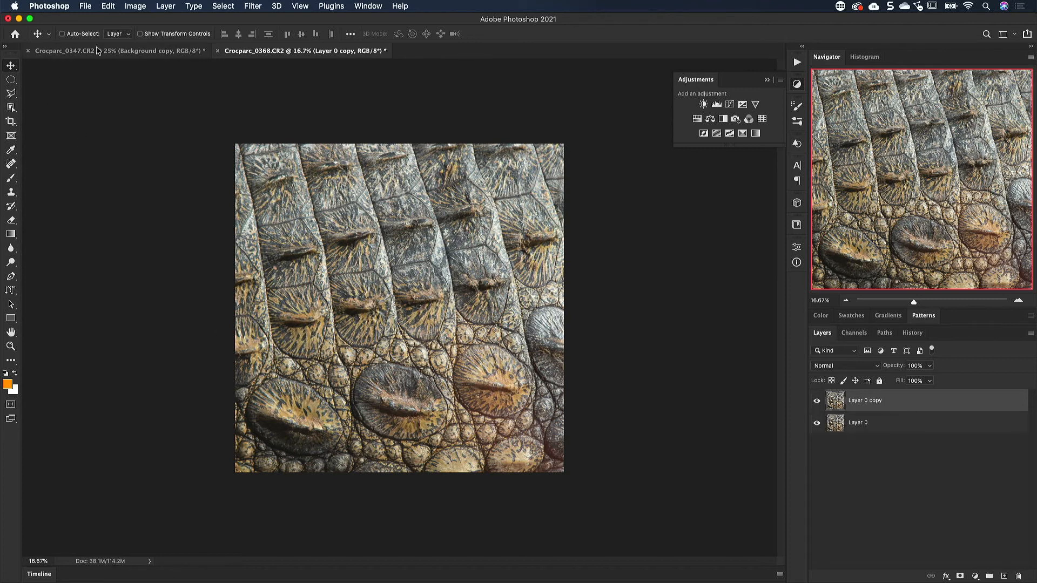
pyautogui.click(125, 7)
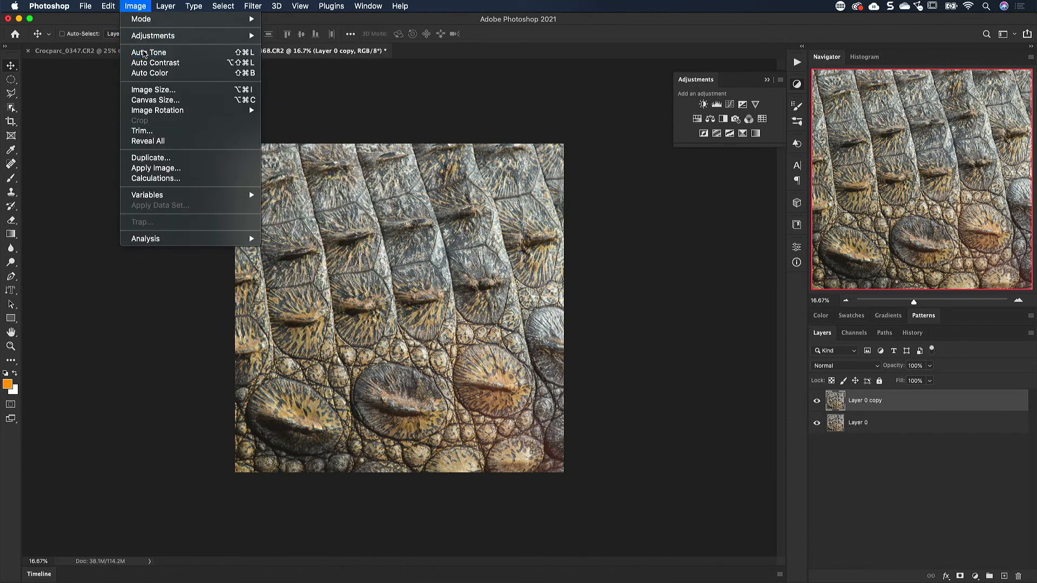
pyautogui.click(147, 53)
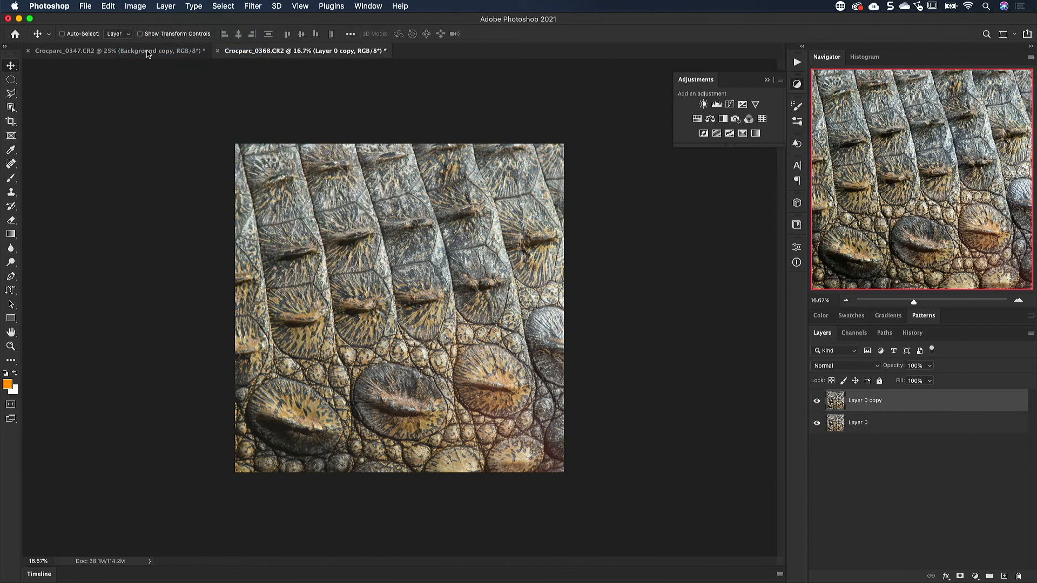
# Step: Blend the Layer 0 copy in Overlay mode at 64% opacity and compare the photo with and without it
pyautogui.click(864, 370)
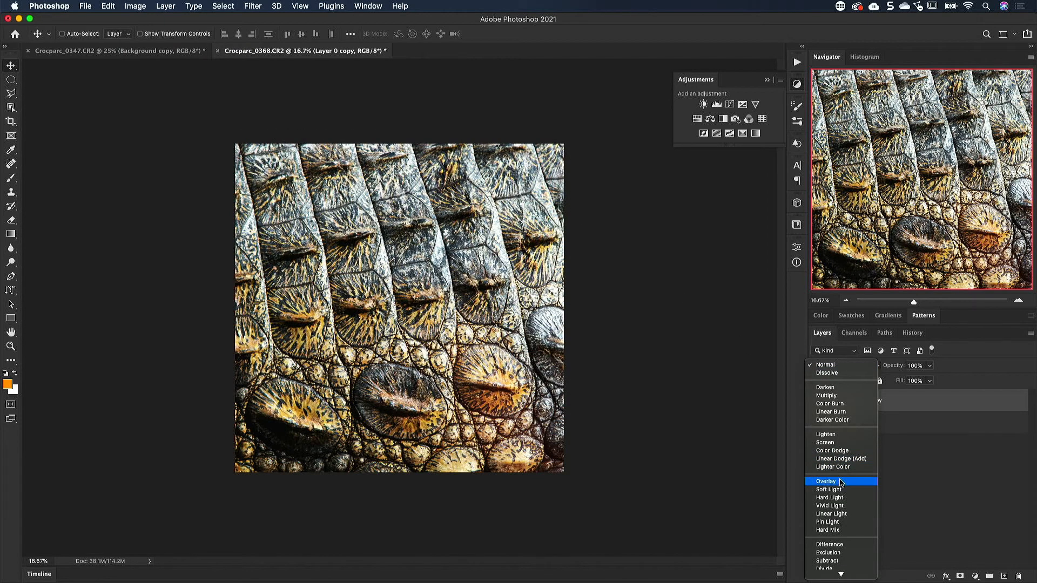
pyautogui.click(840, 481)
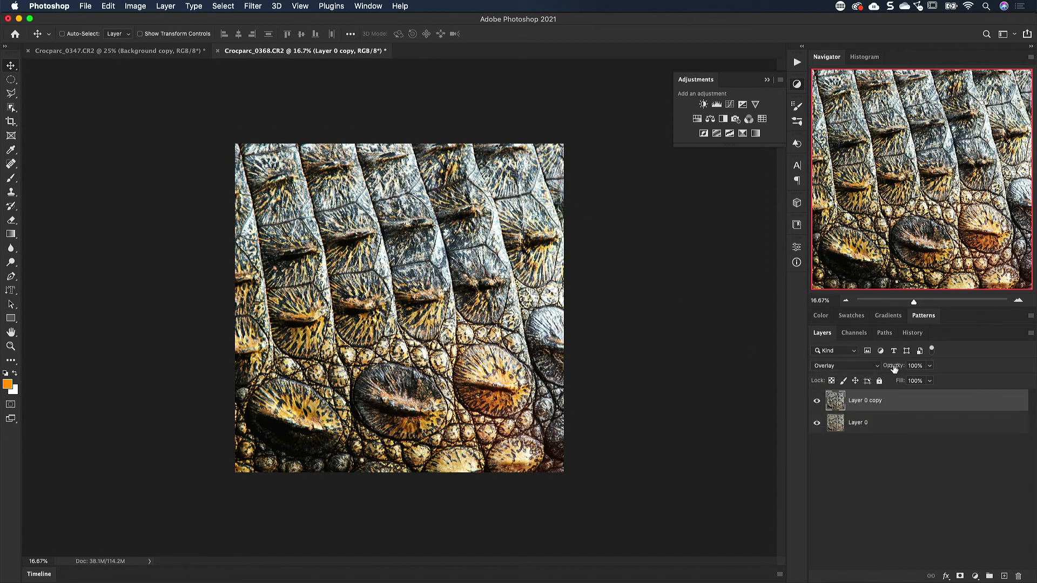
pyautogui.moveTo(894, 366); pyautogui.dragTo(874, 367)
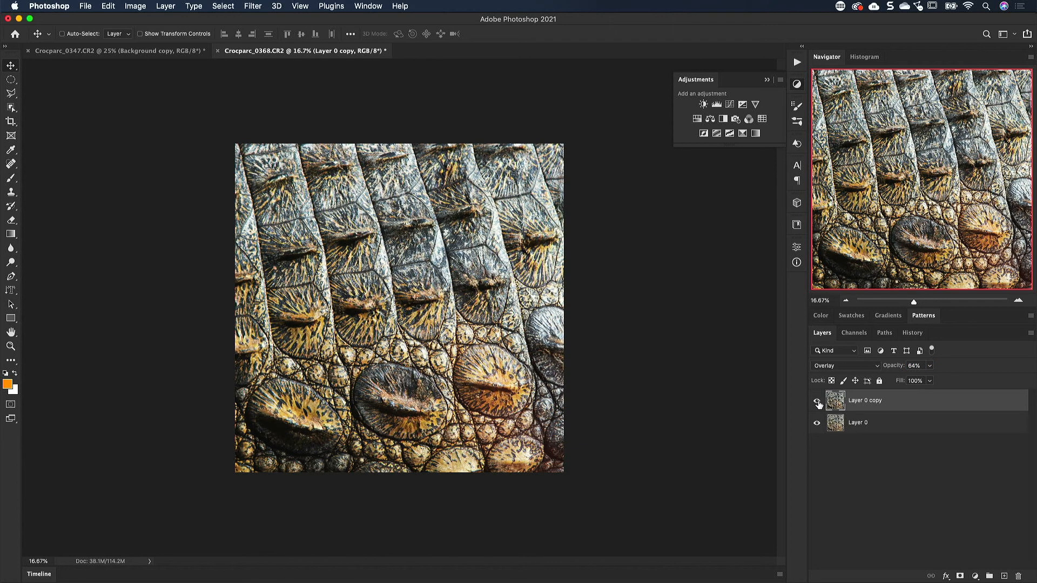
pyautogui.click(817, 402)
pyautogui.click(817, 402)
# Step: Delete the Layer 0 copy and apply Auto Contrast directly to Layer 0
pyautogui.moveTo(839, 404); pyautogui.dragTo(1018, 576)
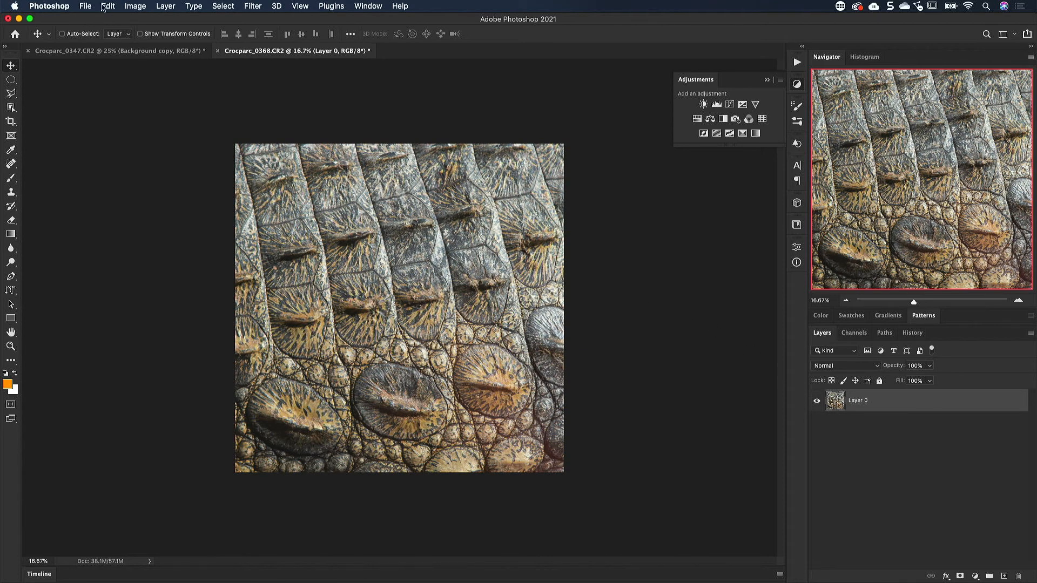
pyautogui.click(135, 8)
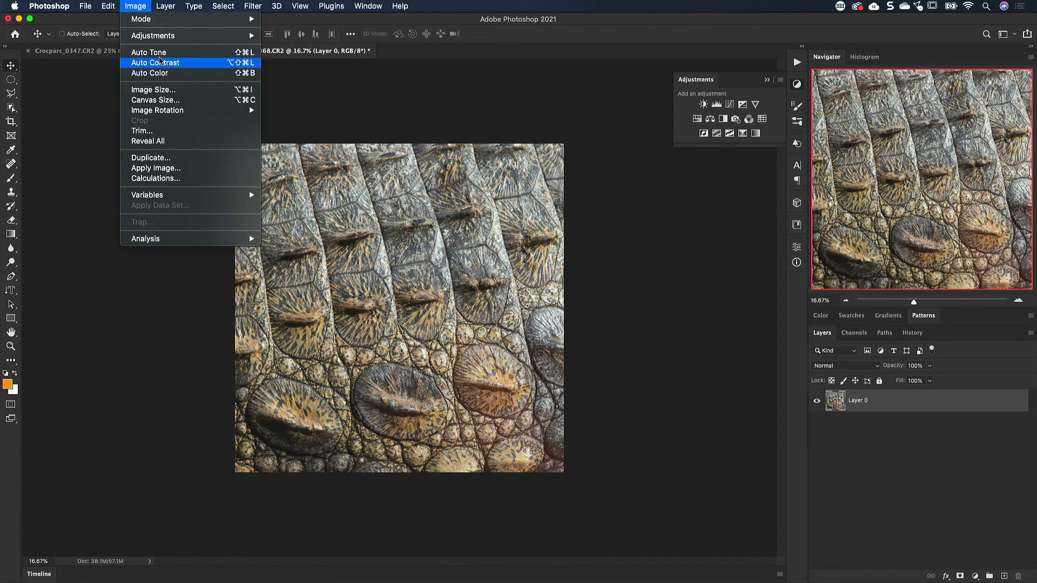
pyautogui.click(158, 62)
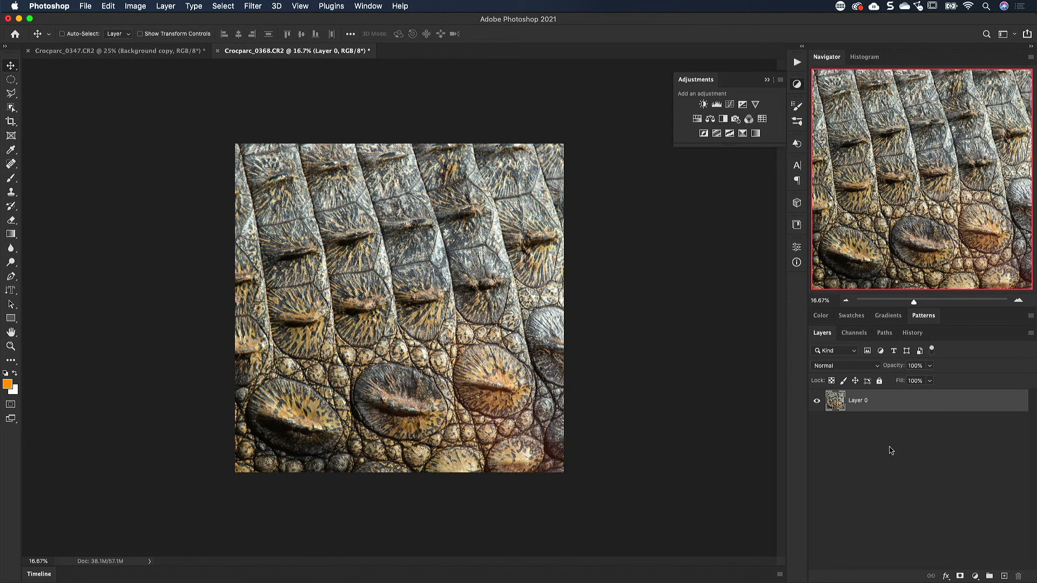